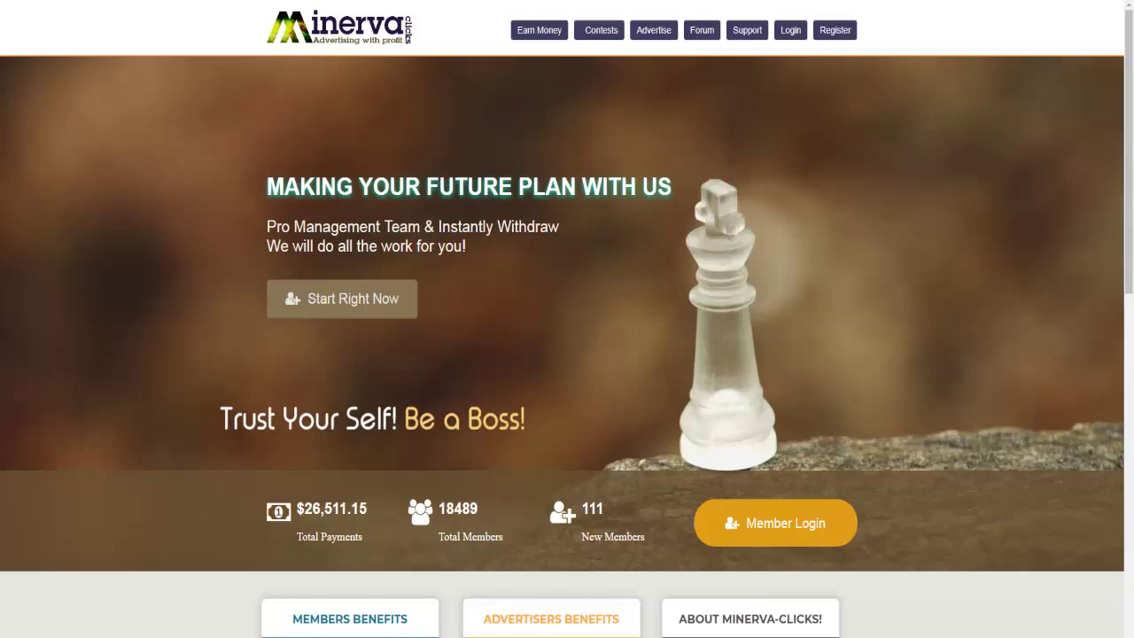
scroll(1072, 257, "down", 4)
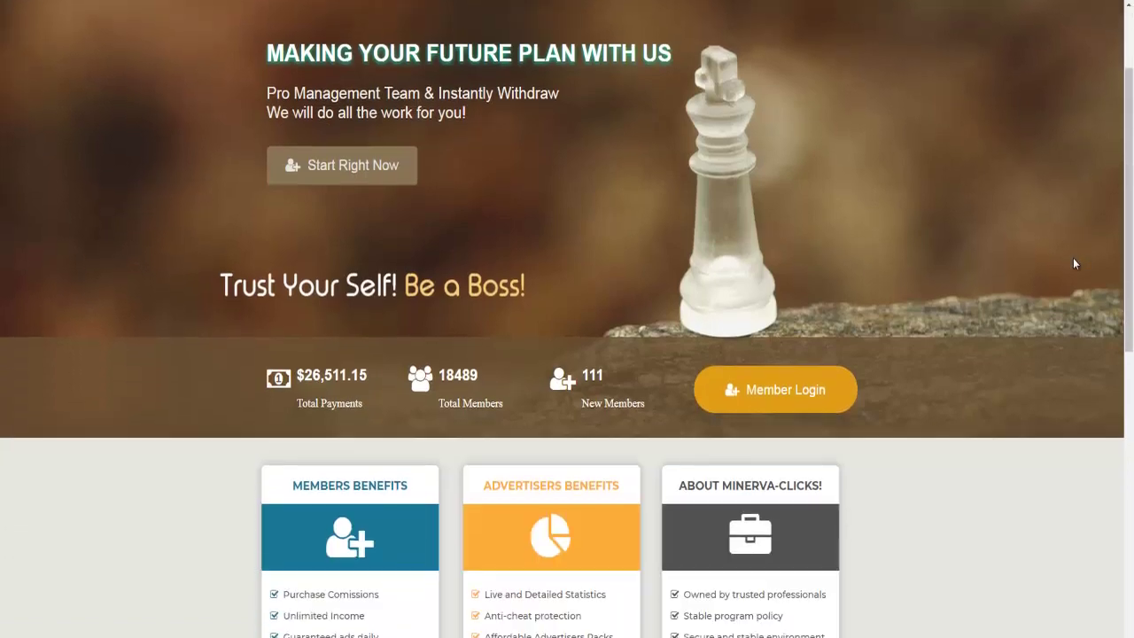
scroll(1074, 263, "up", 4)
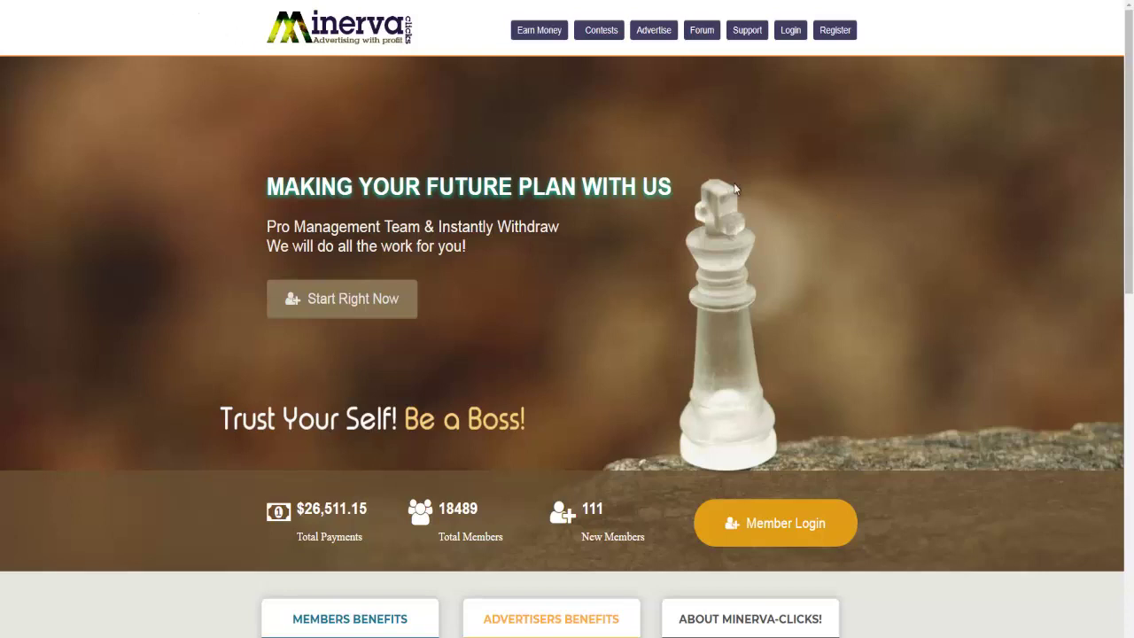
scroll(1130, 258, "down", 1)
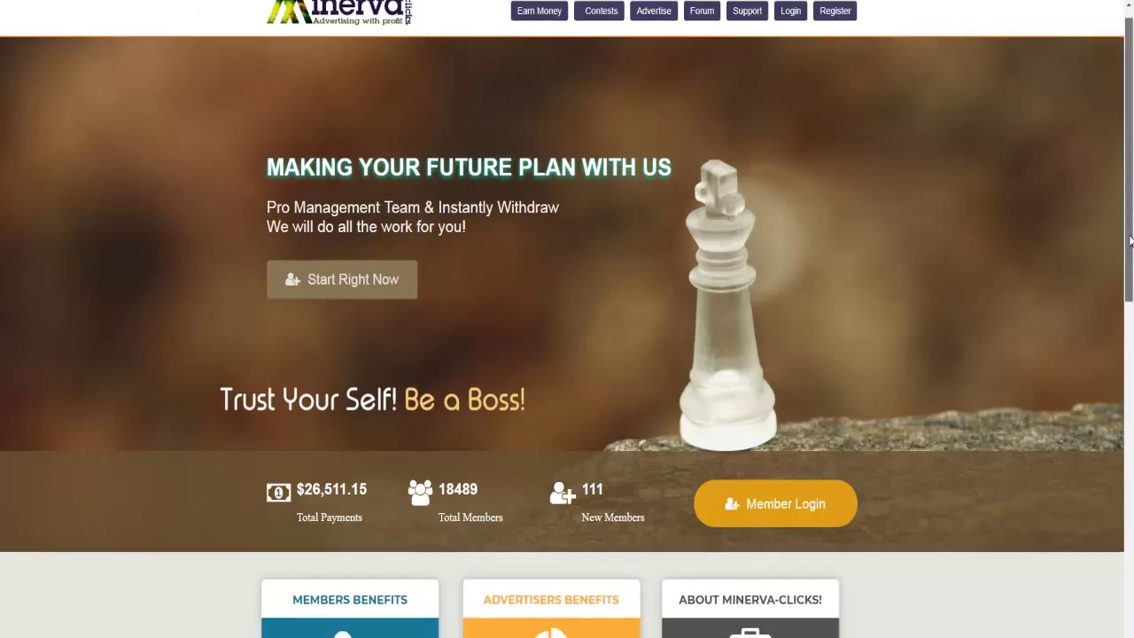
scroll(1129, 259, "up", 1)
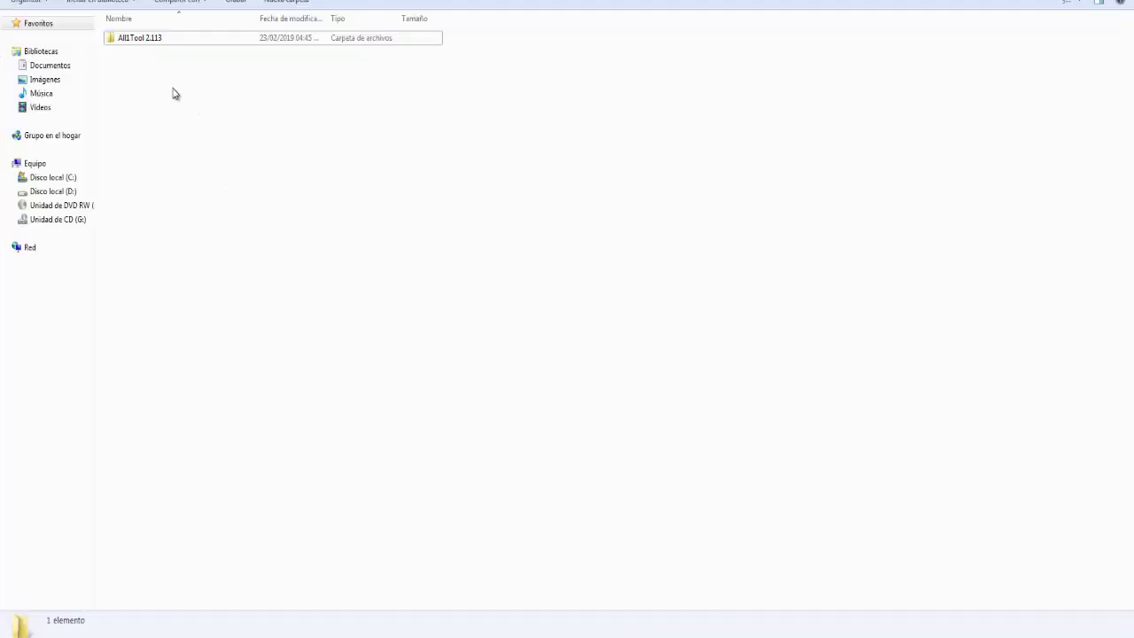
- Open the All1Tool 2.113 folder and launch the All1Tool application
left_click(140, 43)
double_click(140, 40)
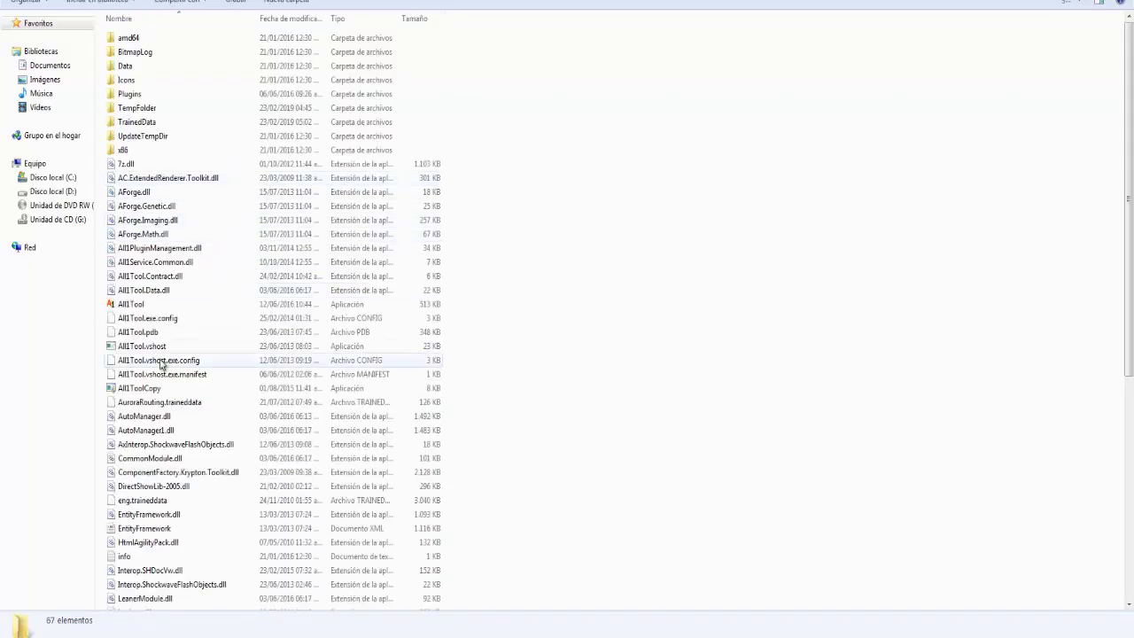
left_click(125, 305)
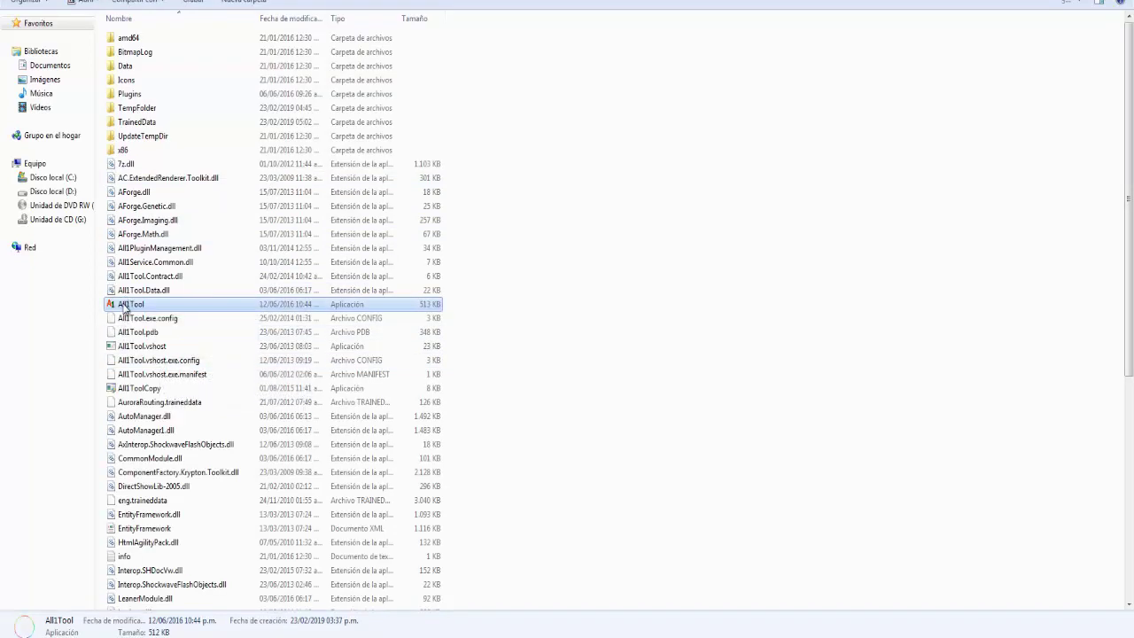
right_click(122, 304)
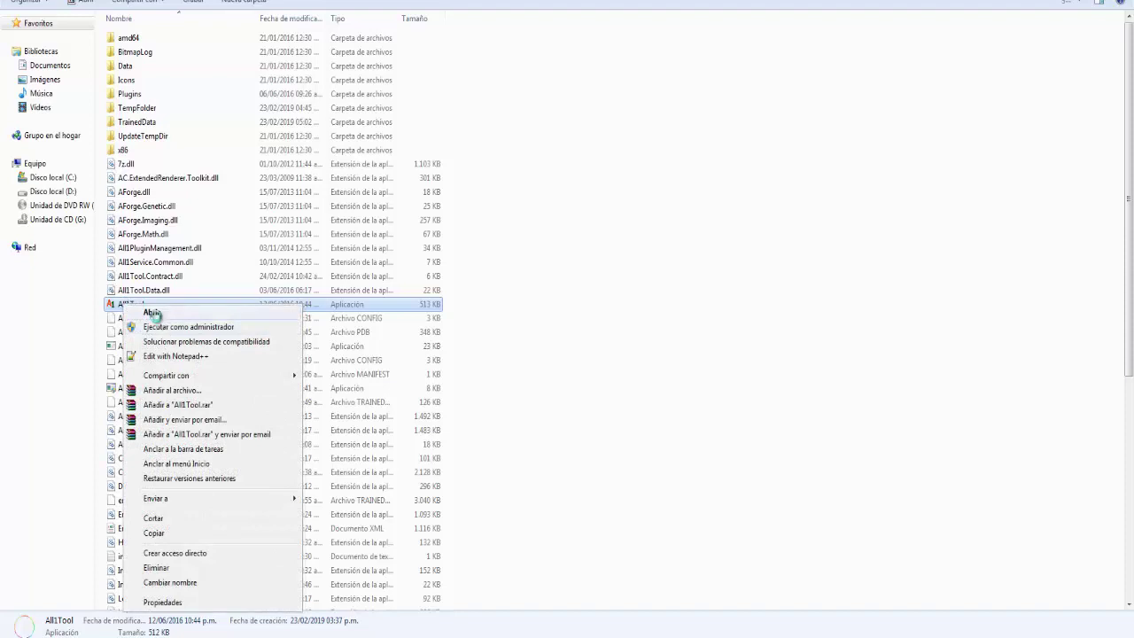
left_click(152, 312)
- Dismiss the Internet connection message and move the All1Tool window clear of the file list
left_click(601, 318)
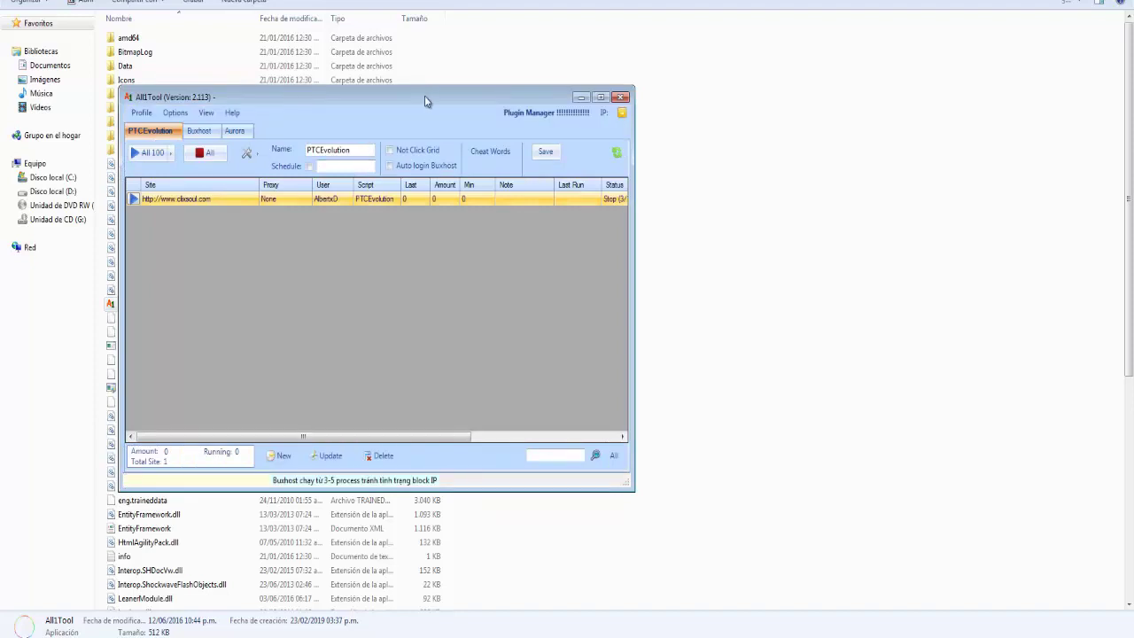
left_click_drag(425, 102, 592, 100)
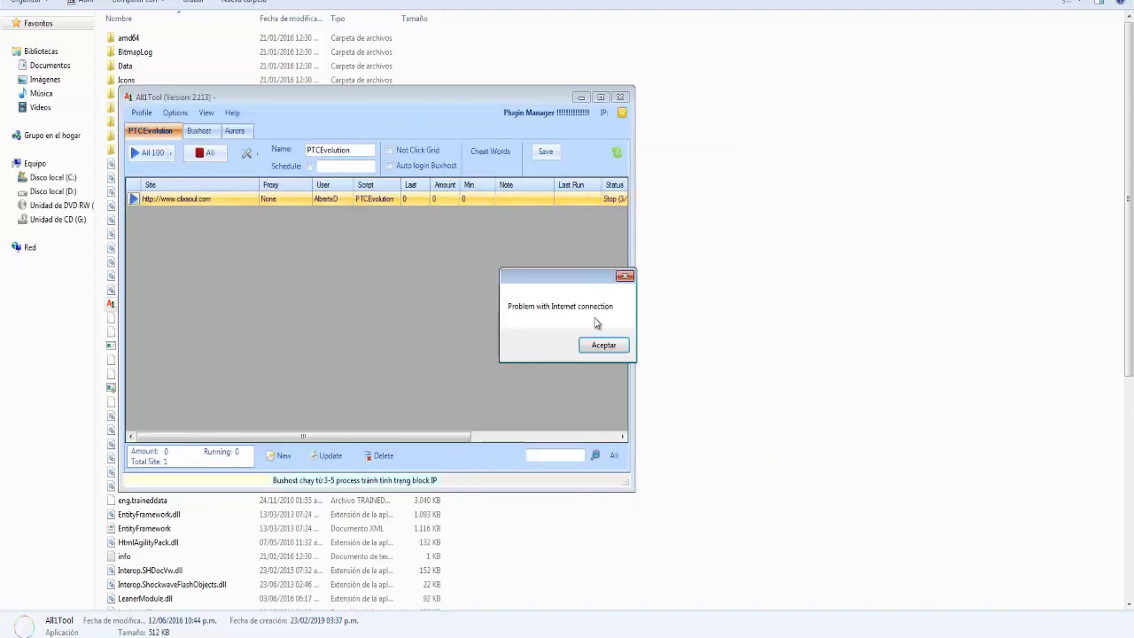
left_click(603, 346)
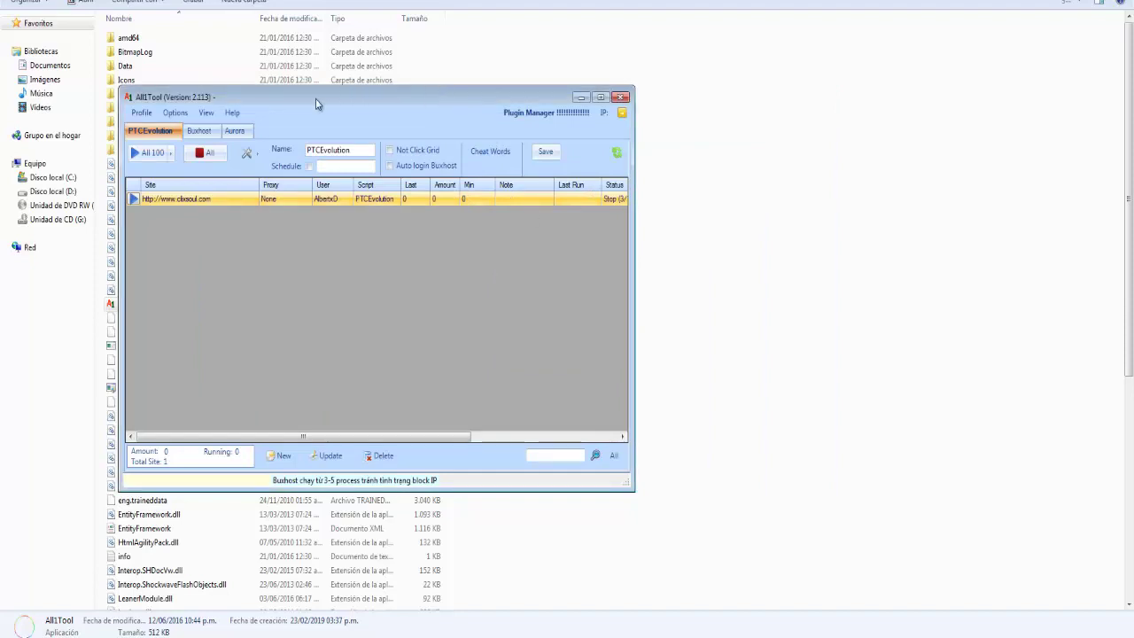
left_click_drag(319, 100, 647, 80)
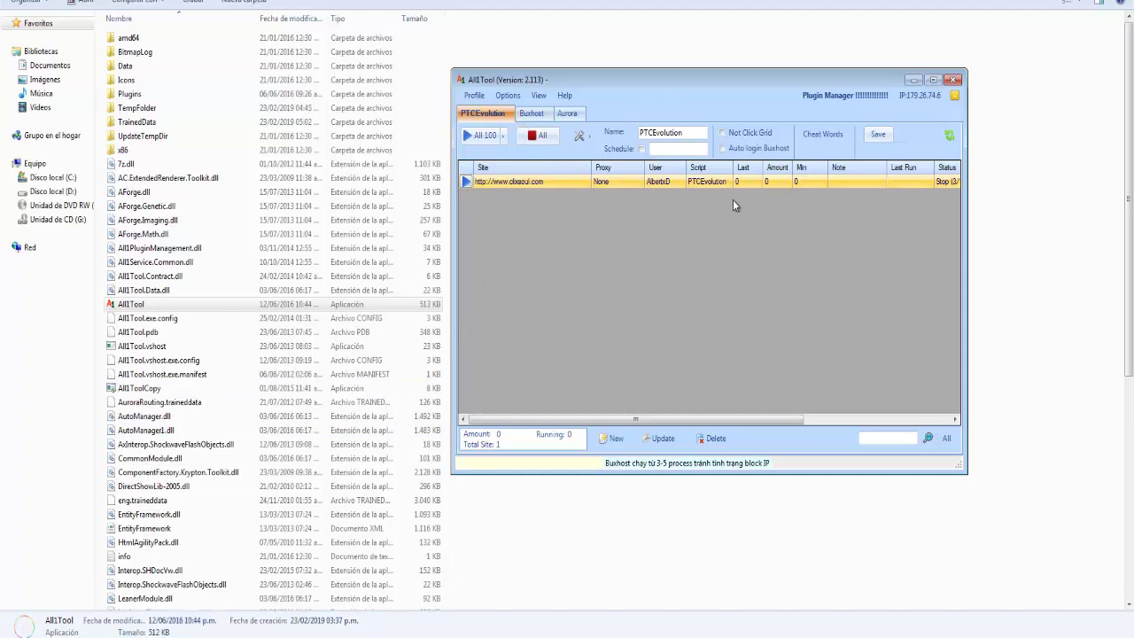
left_click_drag(786, 419, 890, 419)
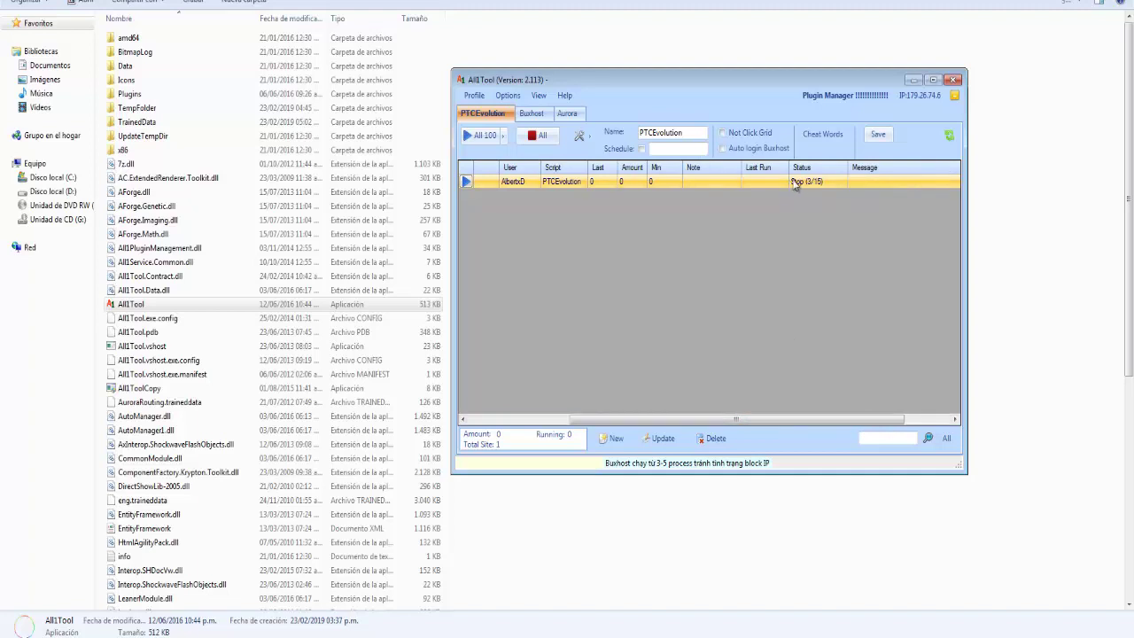
left_click_drag(710, 425, 610, 423)
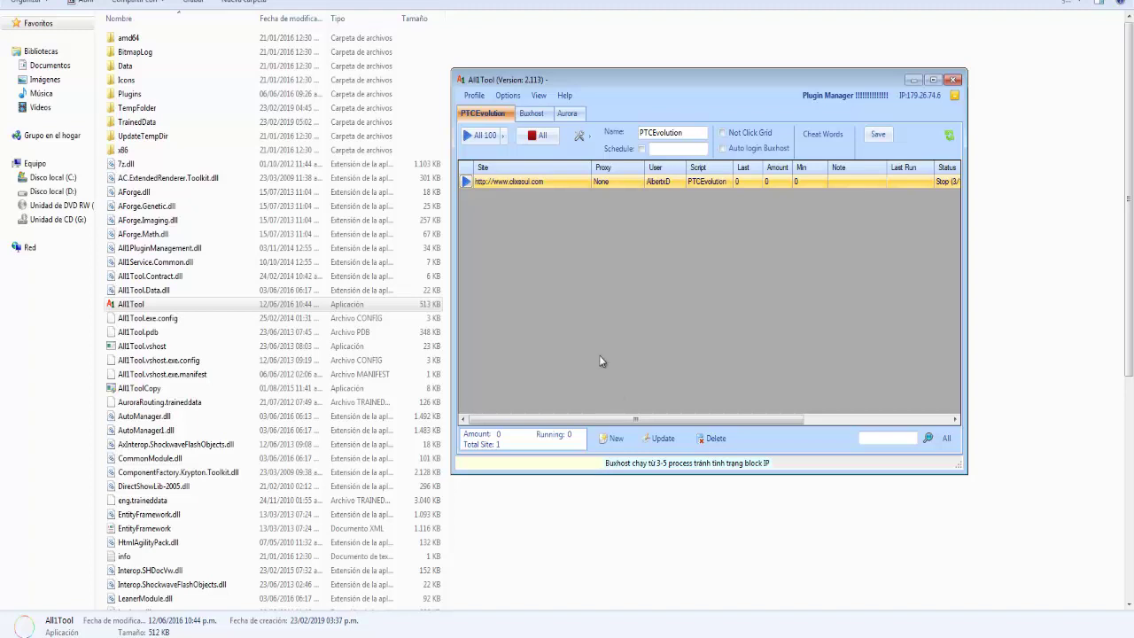
left_click_drag(578, 422, 509, 376)
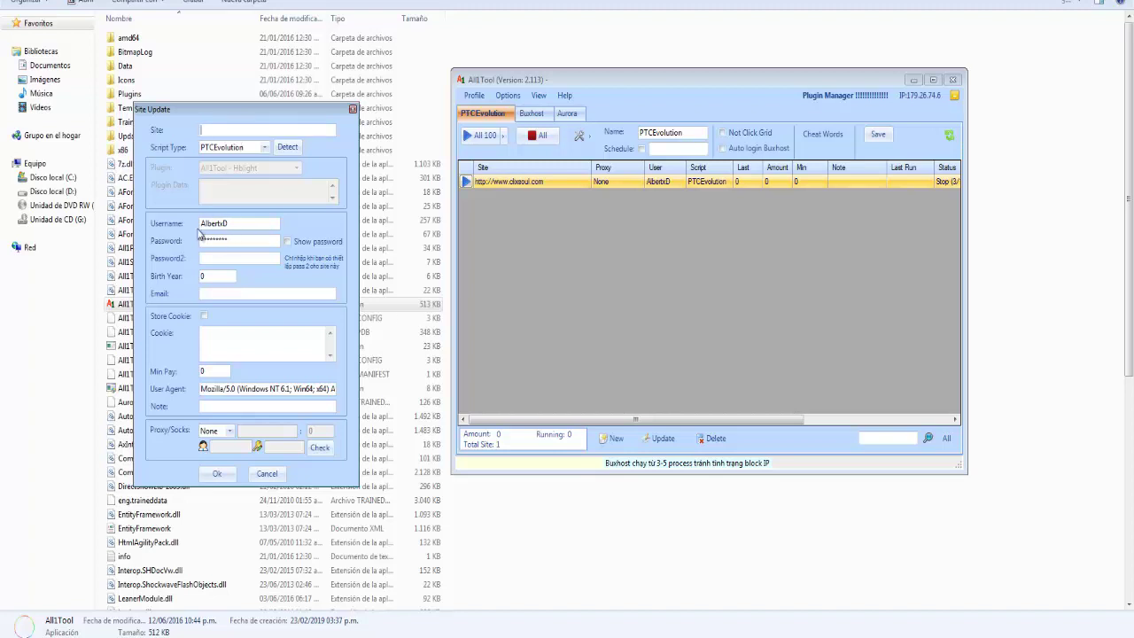
right_click(243, 127)
left_click(259, 187)
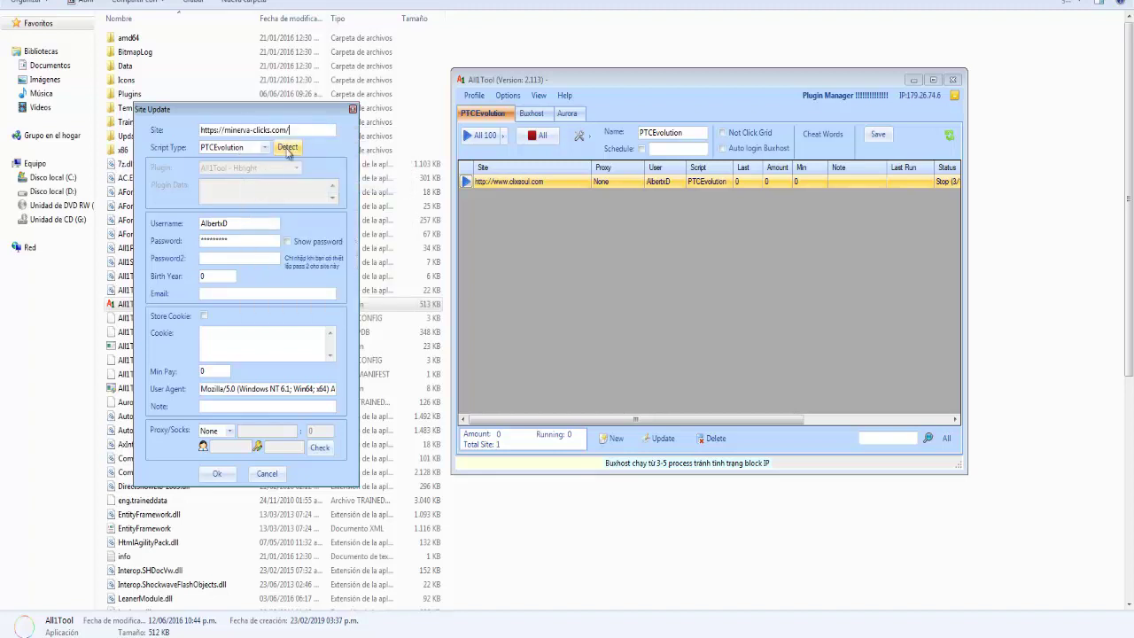
left_click(287, 148)
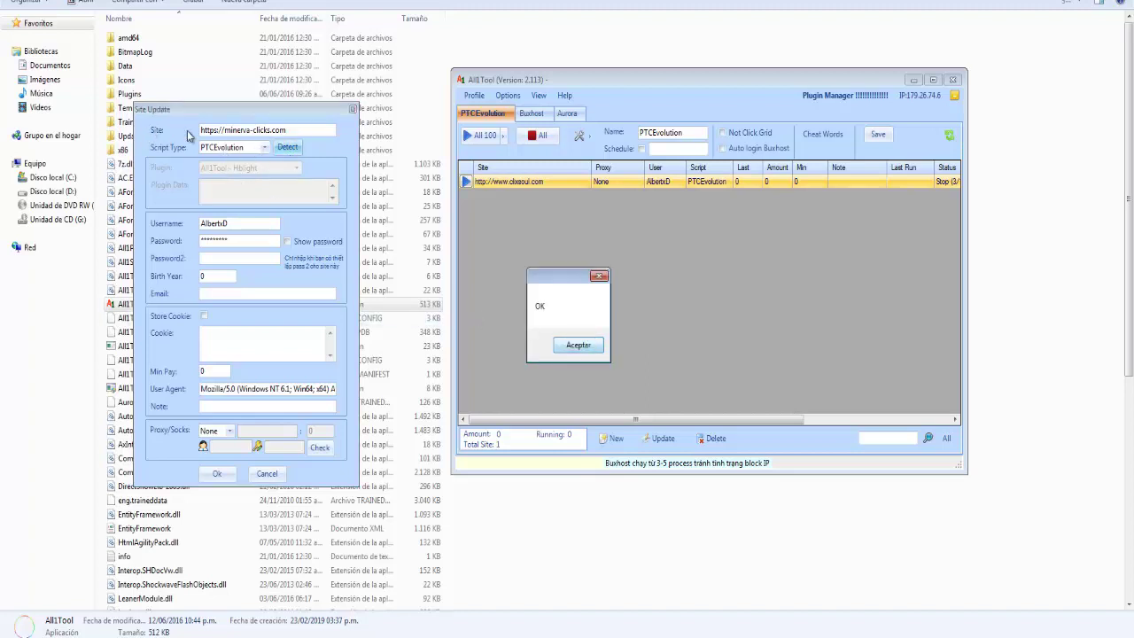
left_click(577, 345)
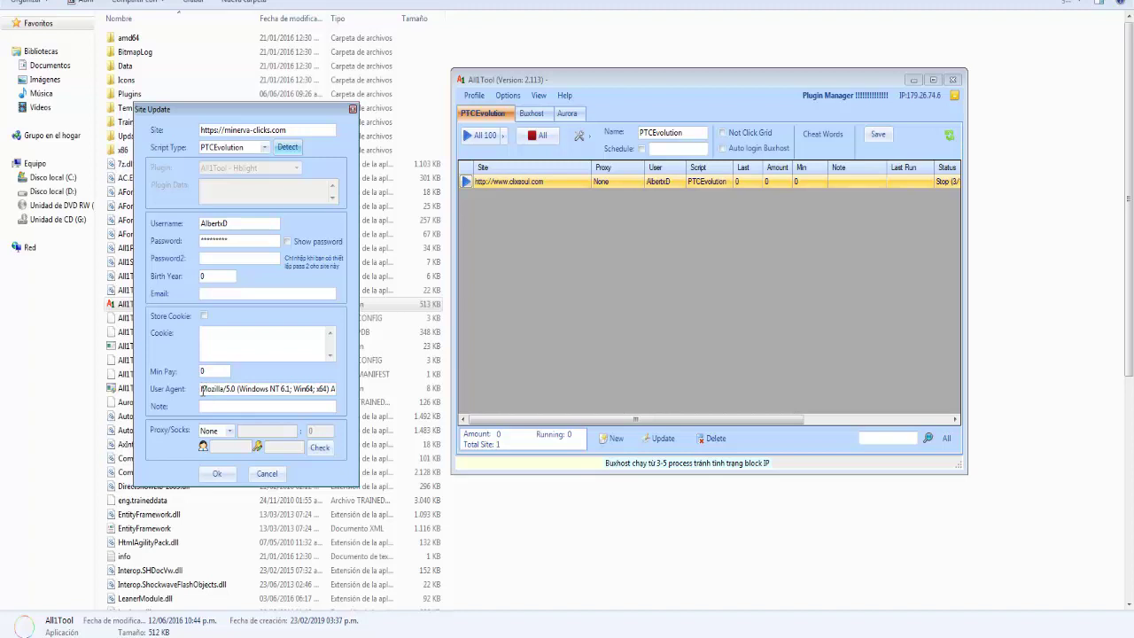
- Check the new site's User Agent string and save the minerva-clicks.com entry to the PTCEvolution profile
mouse_move(201, 389)
left_mouse_down()
mouse_move(354, 387)
mouse_move(197, 388)
left_mouse_up()
left_click(335, 388)
left_click(209, 387)
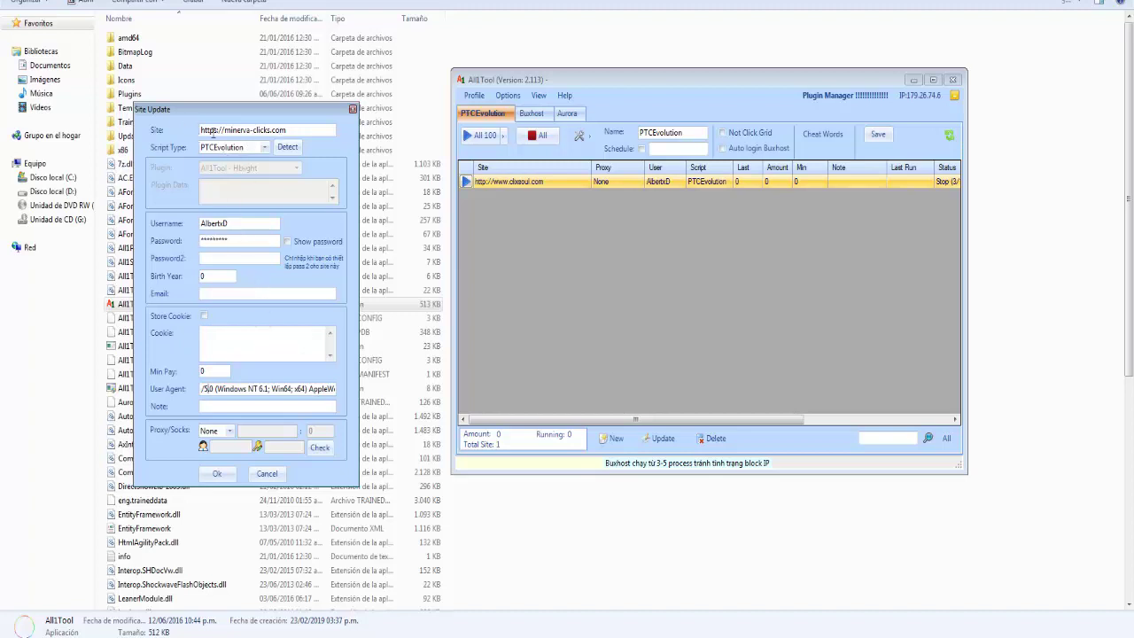
left_click(214, 475)
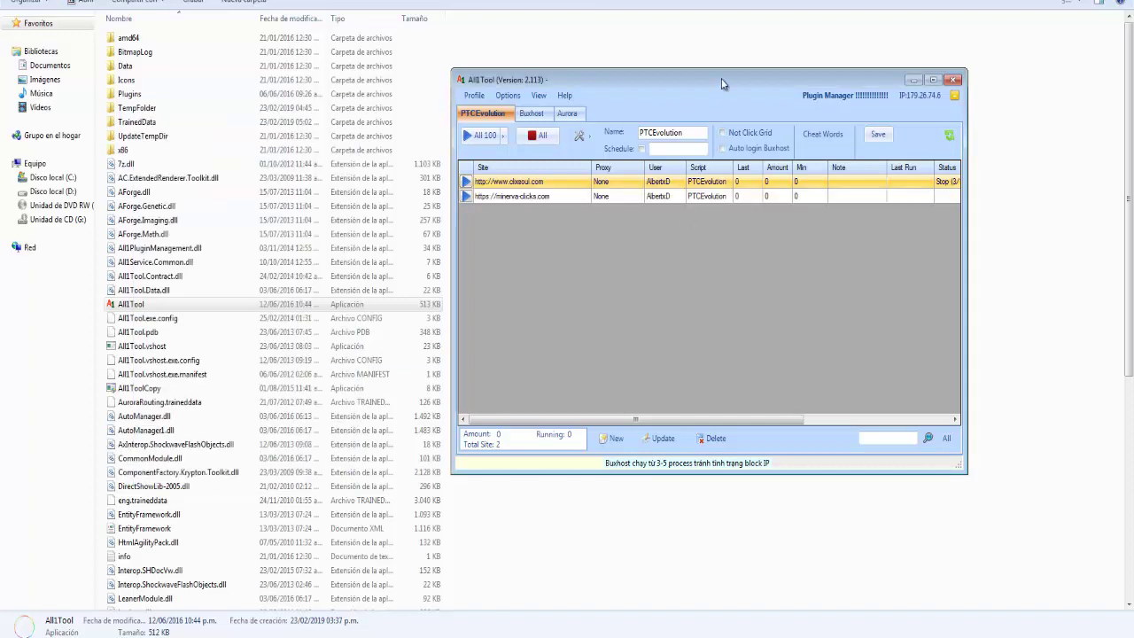
- Start the minerva-clicks.com and clixsoul.com sites, answering the image captcha with the upside-down picture
left_click_drag(722, 86, 616, 50)
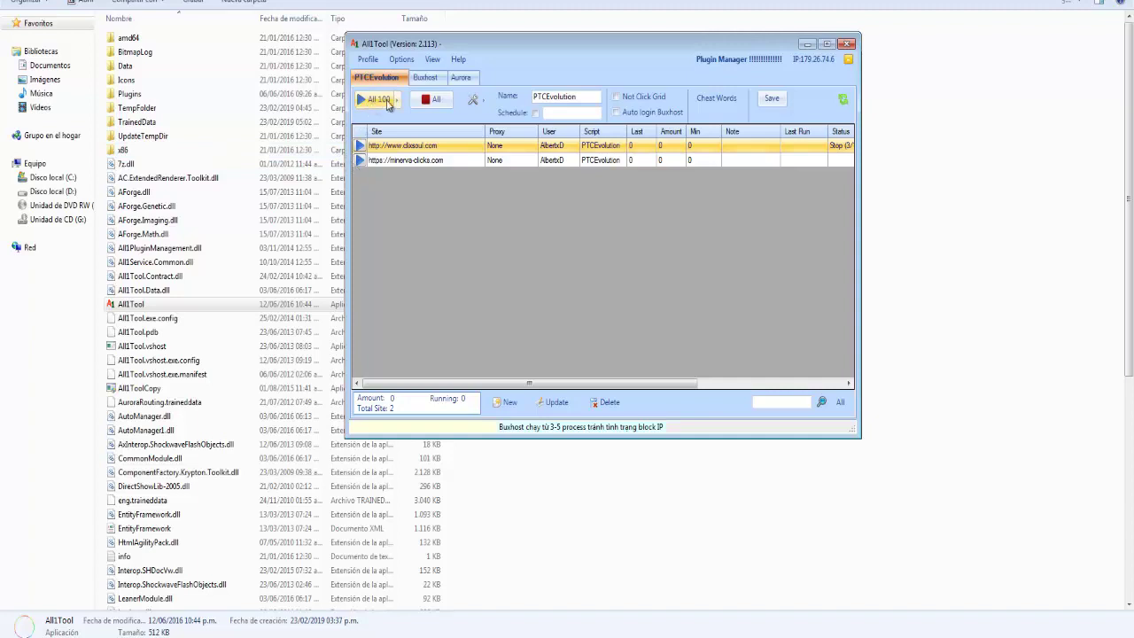
left_click(360, 160)
left_click_drag(593, 383, 668, 384)
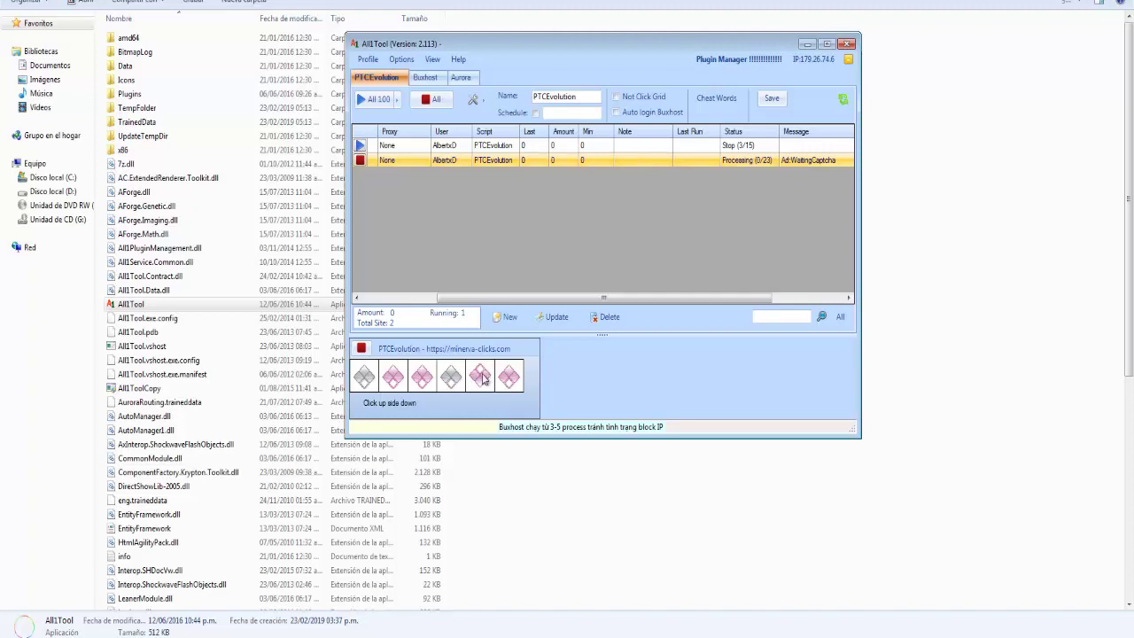
left_click(481, 378)
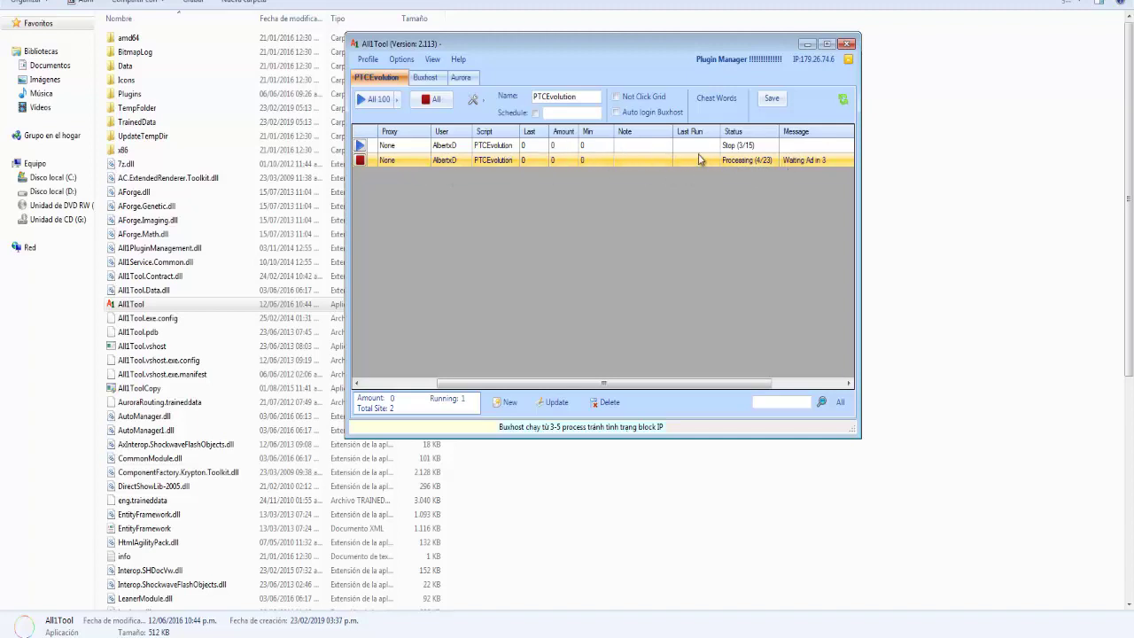
left_click(360, 146)
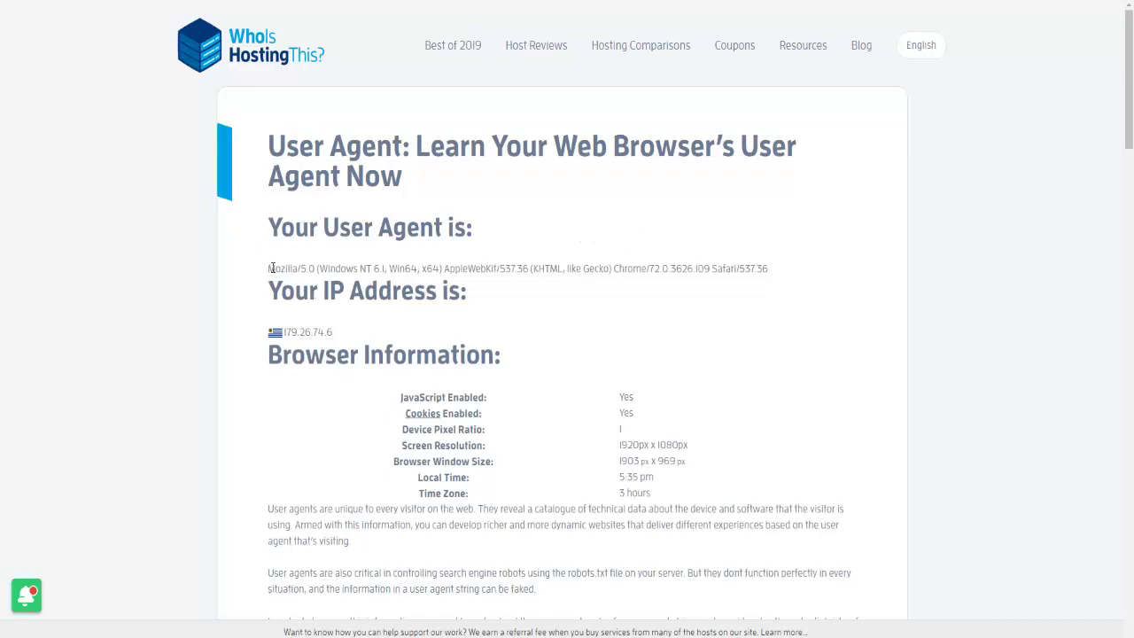
- Select the browser's full user agent string on the WhoIsHostingThis page and switch back to All1Tool
left_click_drag(270, 268, 785, 275)
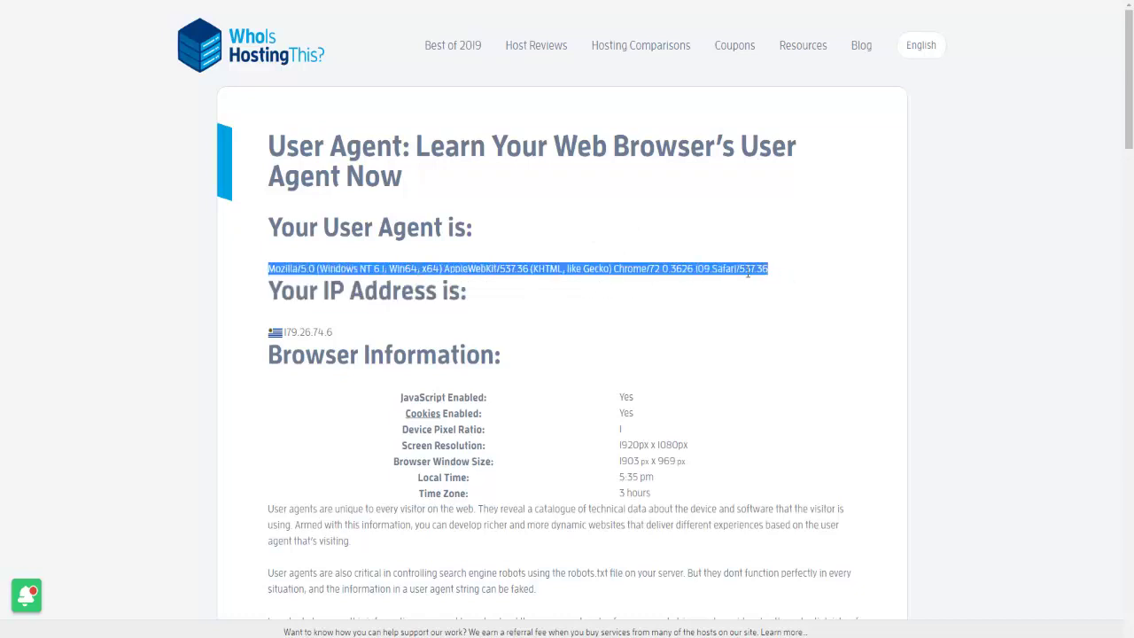
right_click(749, 274)
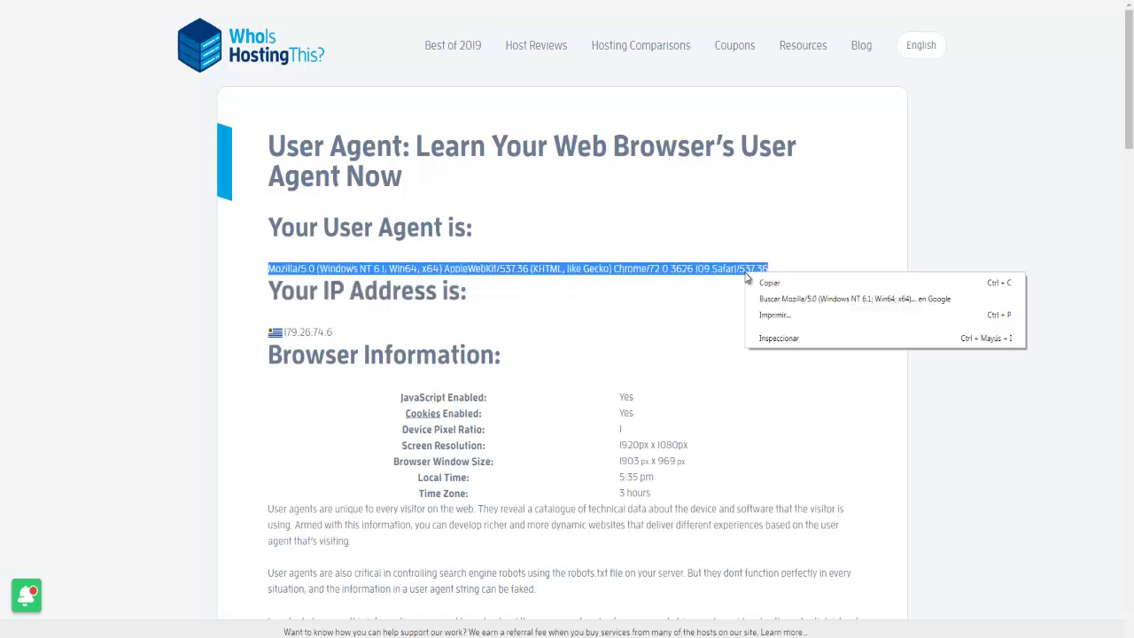
left_click(462, 633)
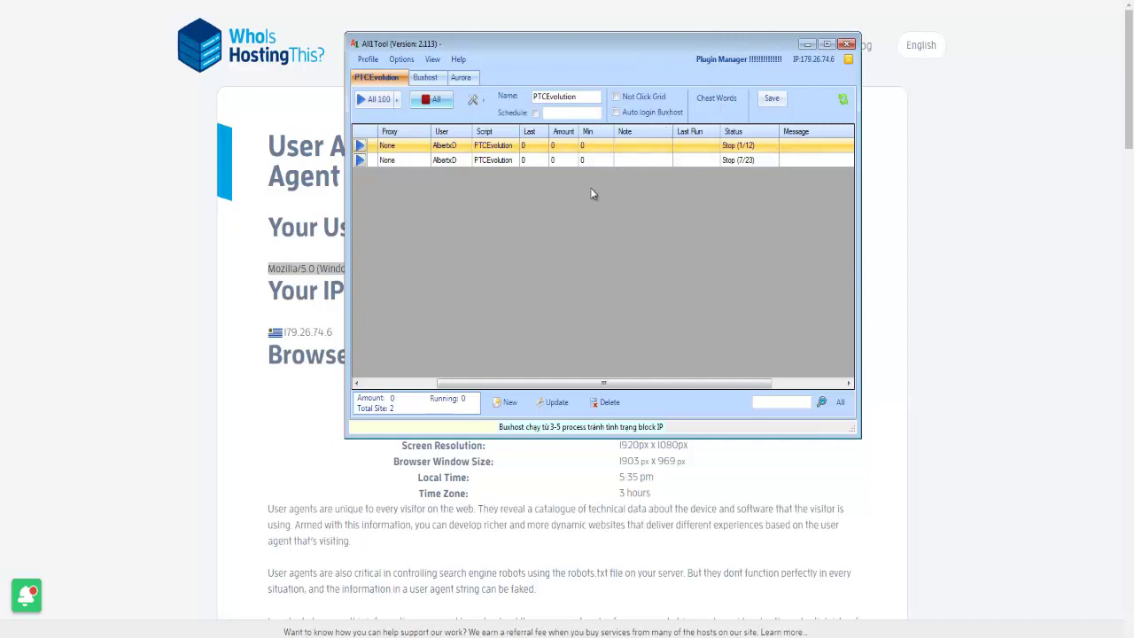
- Open the clixsoul.com entry for updating, inspect its User Agent field, and close the form without saving
right_click(503, 164)
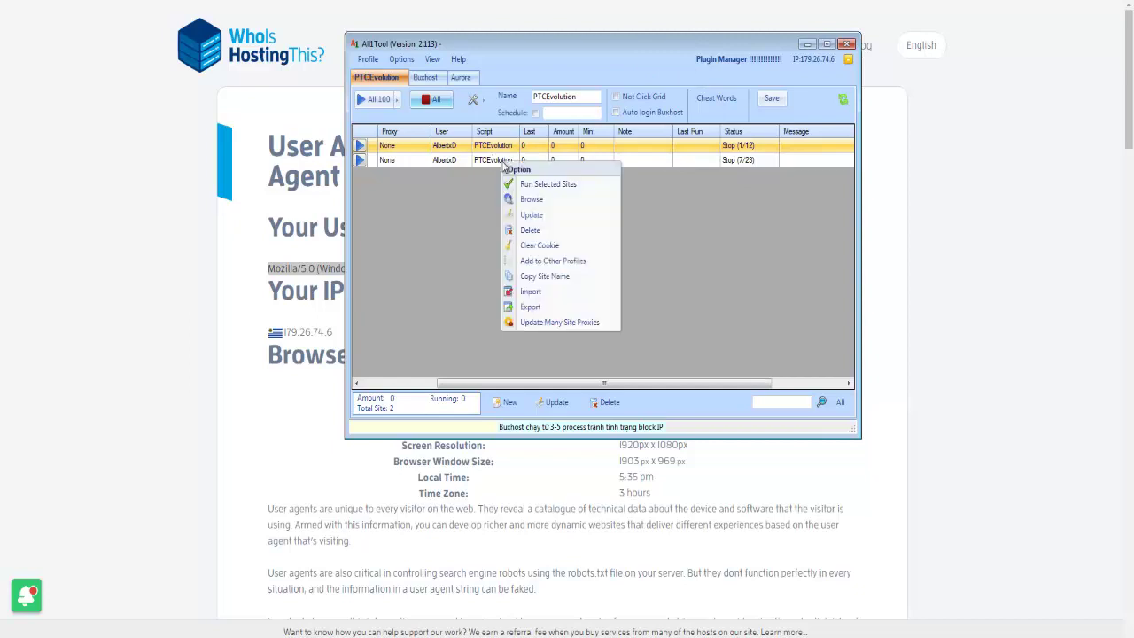
left_click(537, 215)
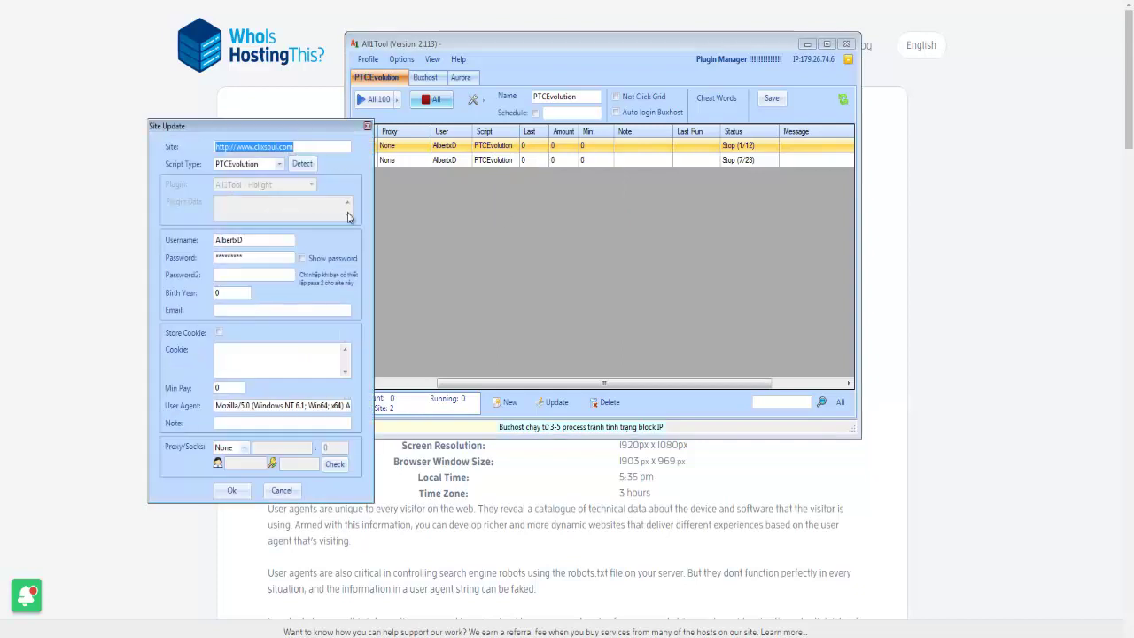
left_click_drag(281, 127, 695, 4)
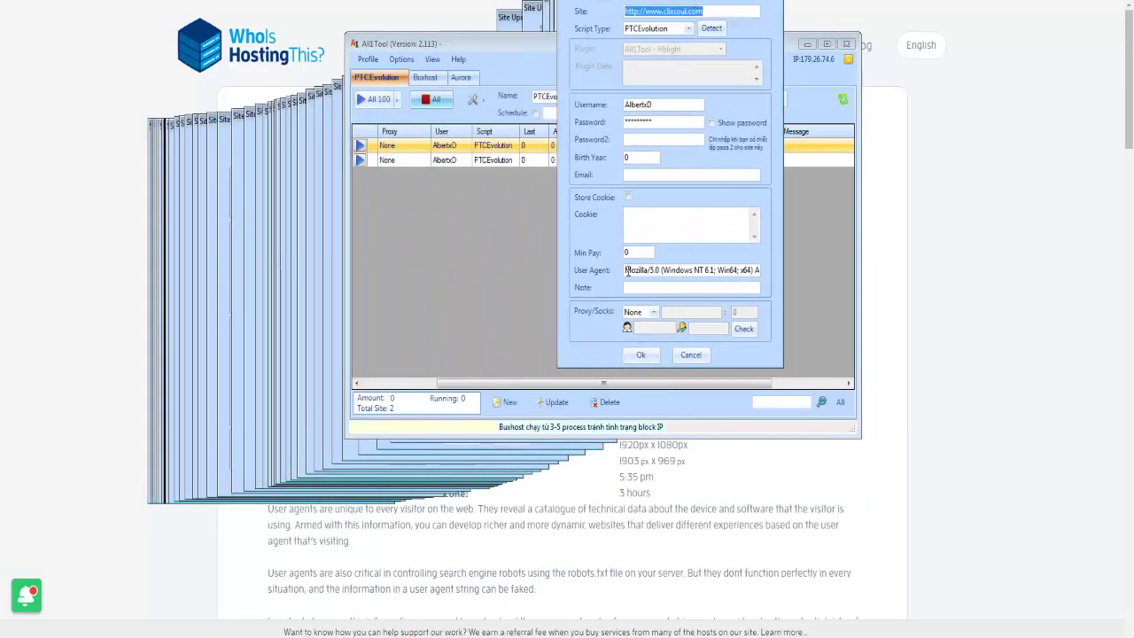
left_click(627, 271)
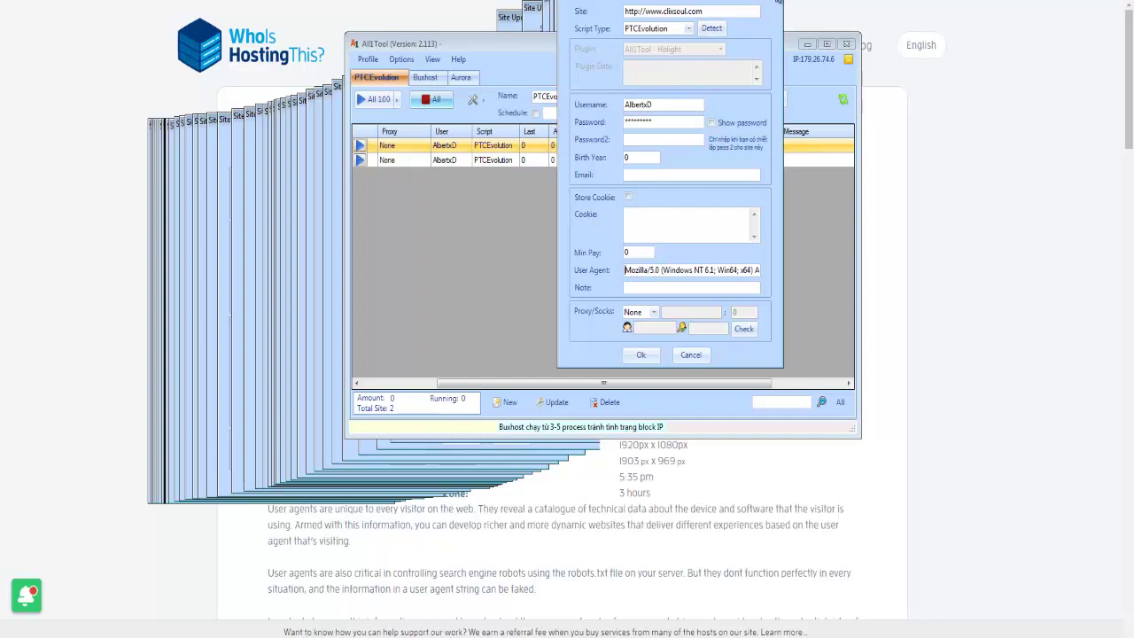
left_click(796, 41)
left_click(953, 115)
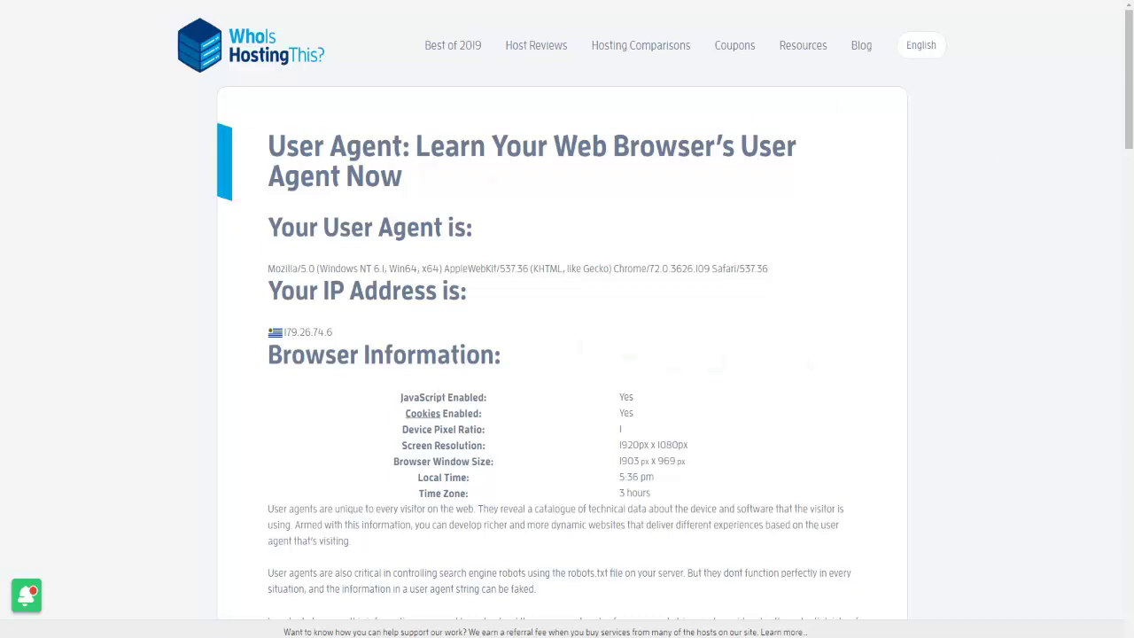
key("alt+Tab")
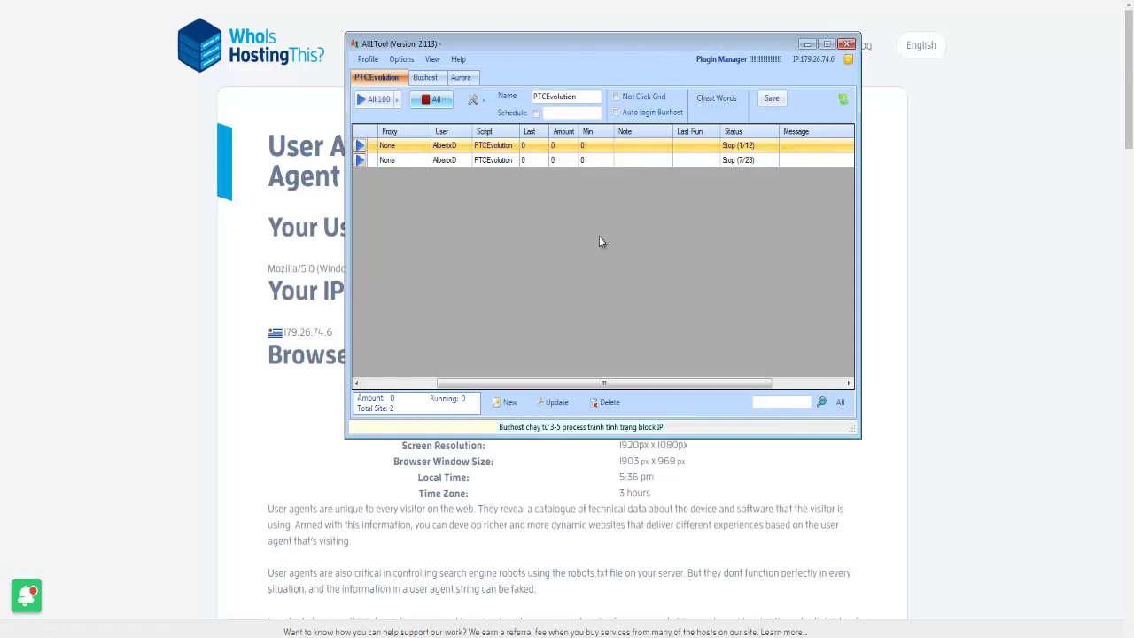